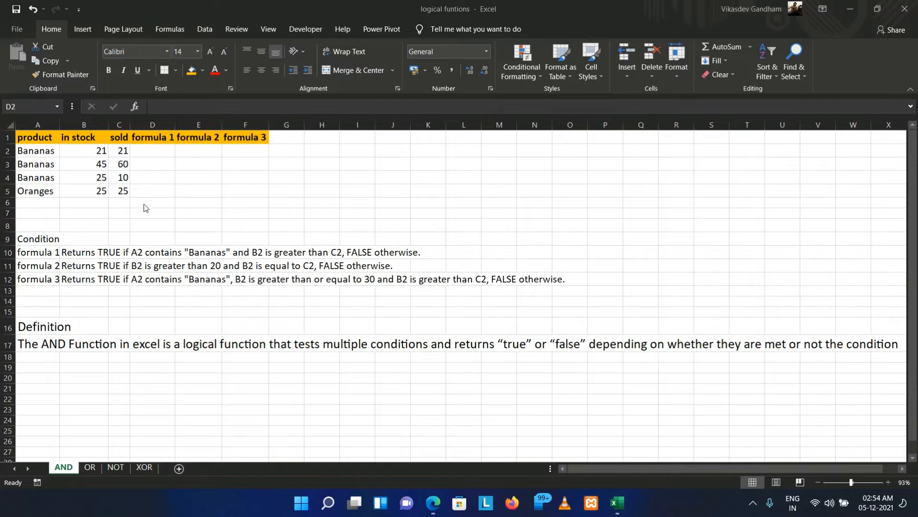
- Begin an AND formula in D2 for formula 1, with A2="Bananas" as its first condition
click(75, 273)
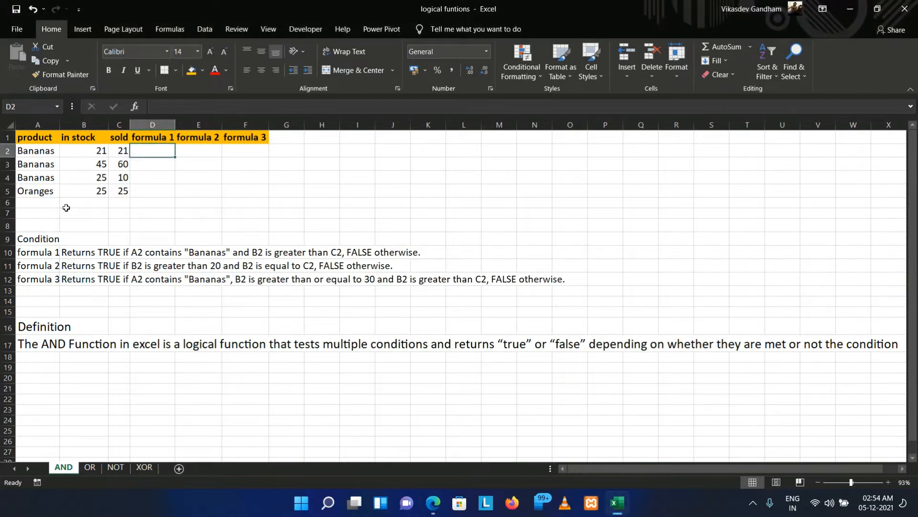
click(80, 260)
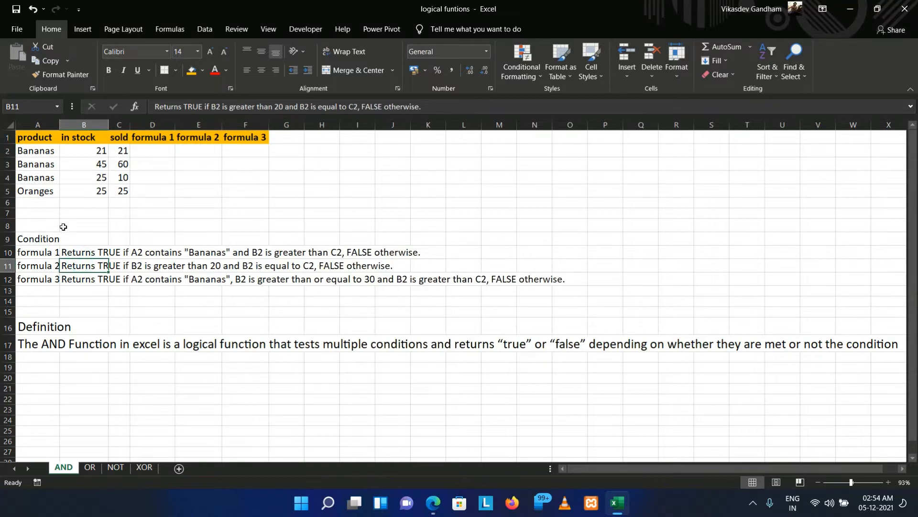
click(136, 151)
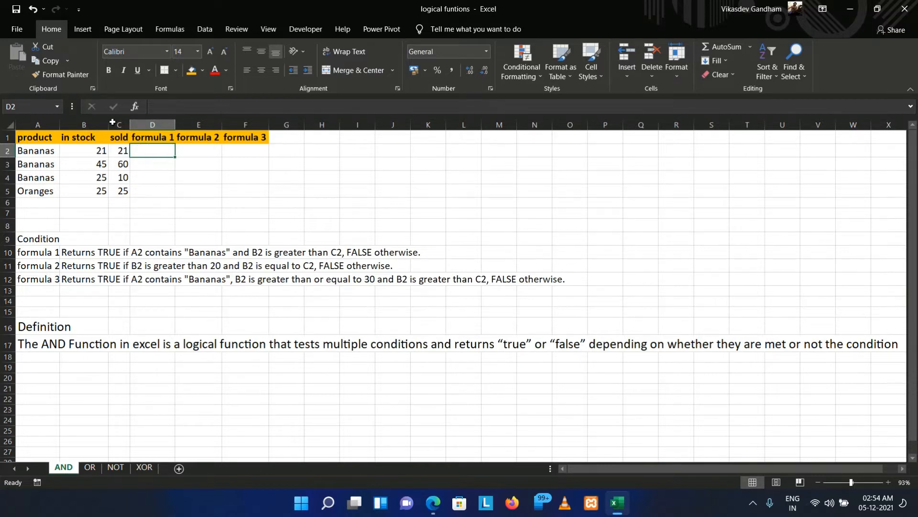
text(=and)
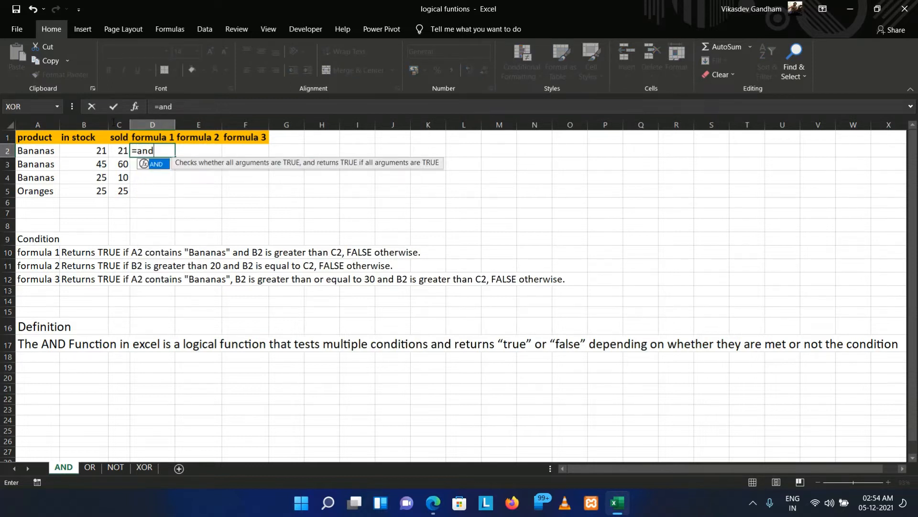
key(Tab)
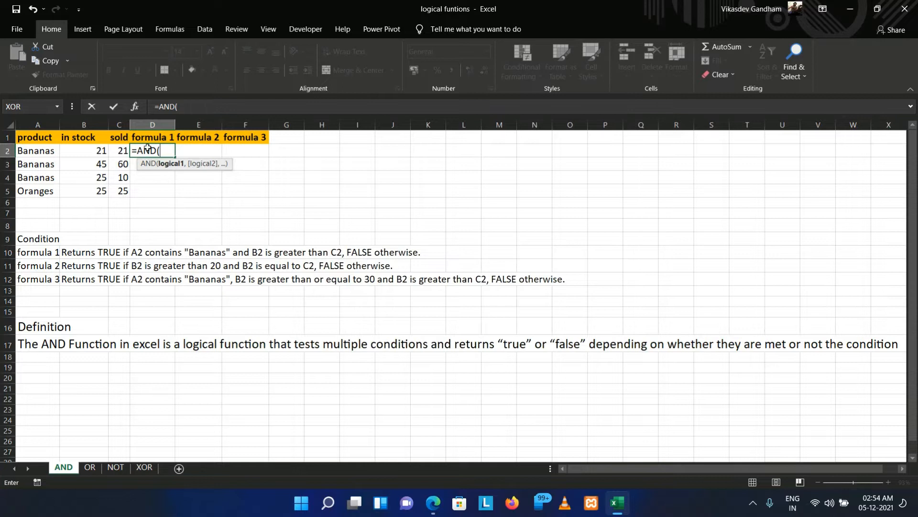
key(Left)
key(Left)
key(Left)
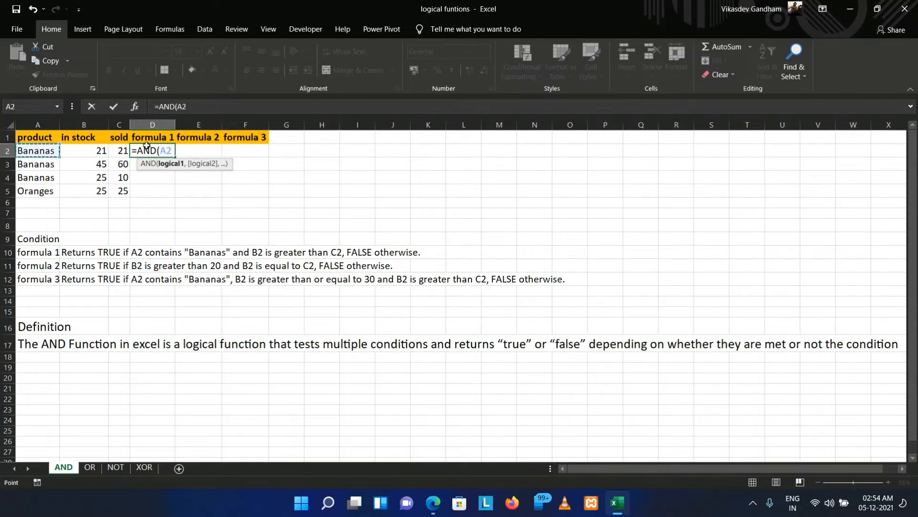
text(=)
text("Bana)
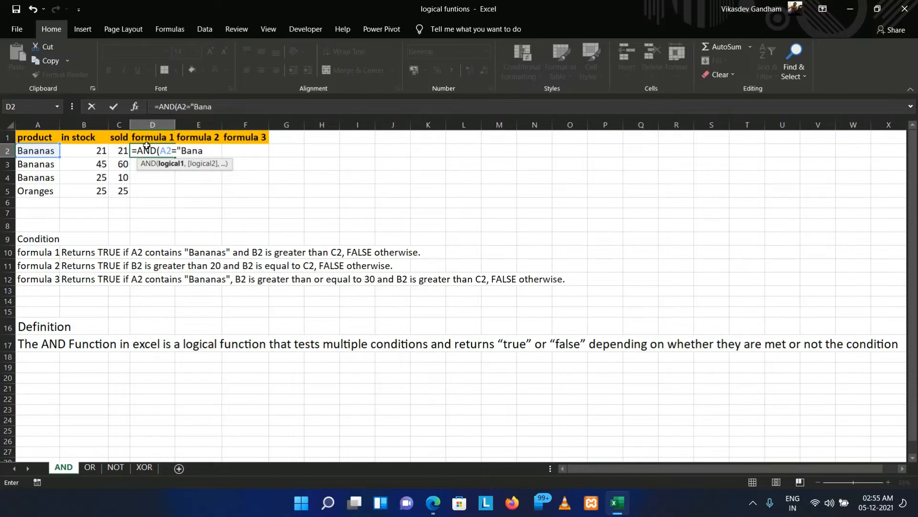
text(nas",)
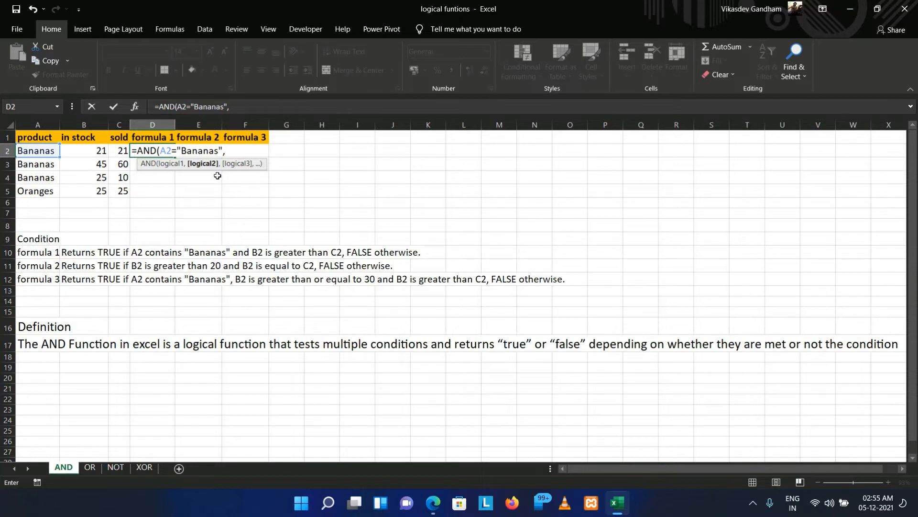
- Add B2>C2 as the second condition of the AND formula in D2 and complete it
key(Left)
key(Left)
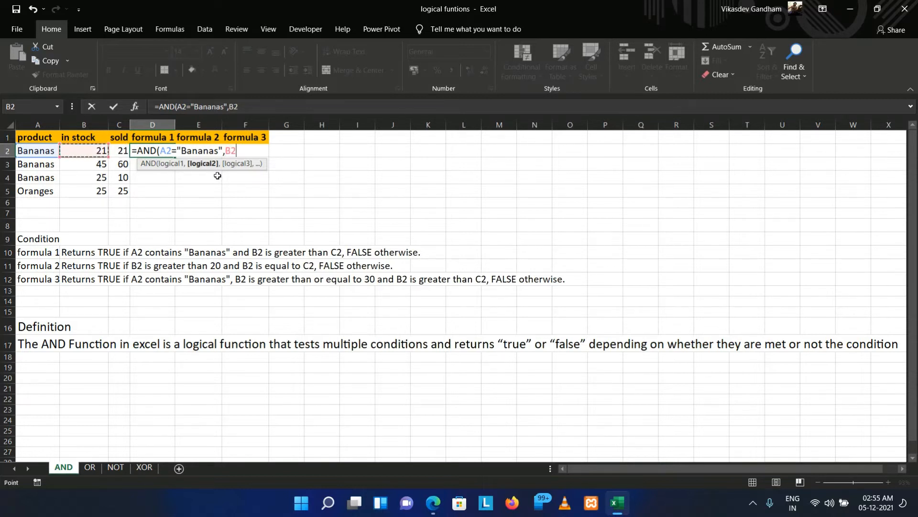
key(F8)
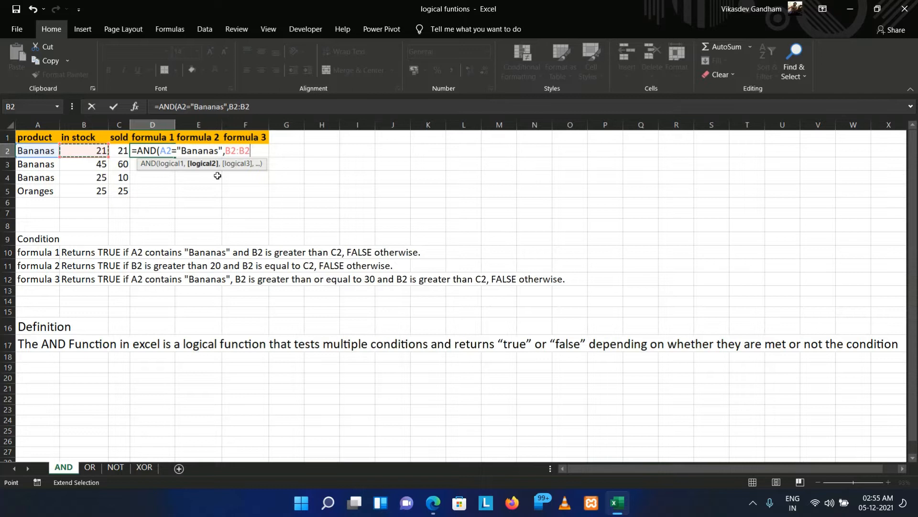
key(BackSpace)
key(BackSpace)
key(BackSpace)
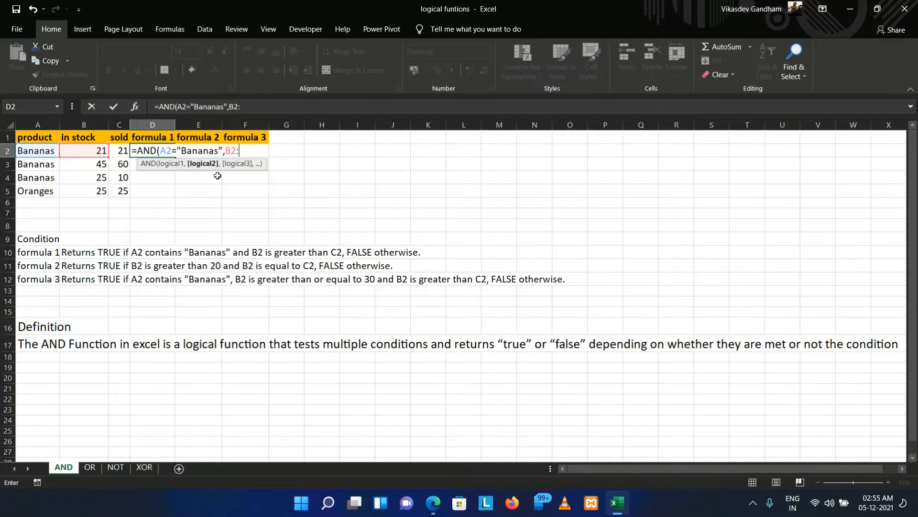
text(>)
key(Left)
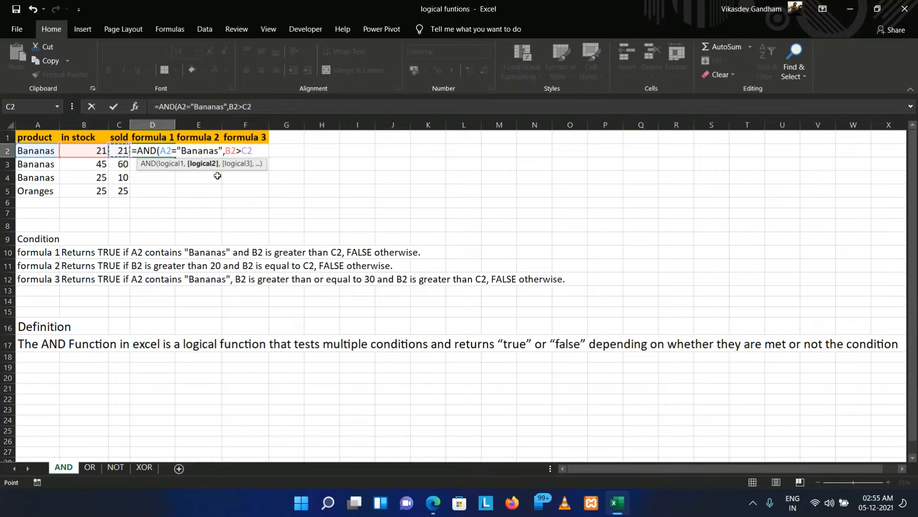
text())
key(Return)
- Fill the formula in D2 down through D5
key(Left)
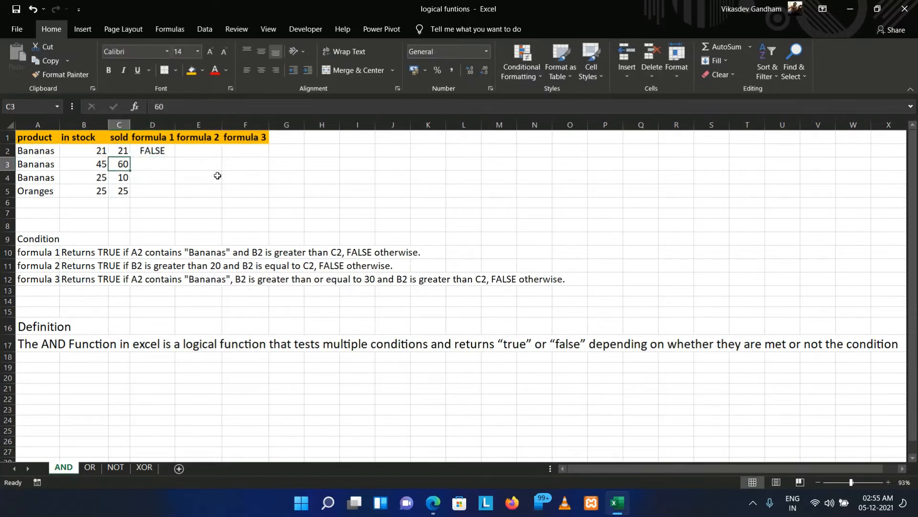
key(Down)
key(Down)
key(Right)
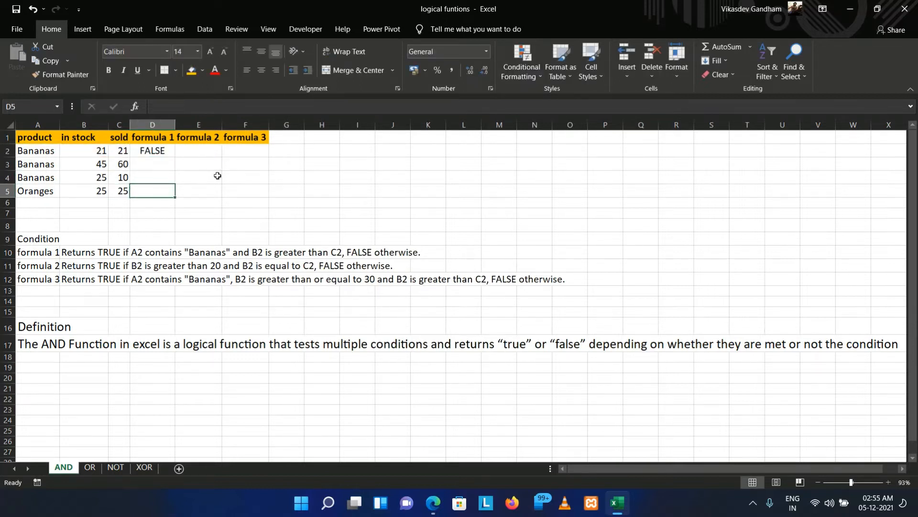
key(ctrl+shift+Up)
key(ctrl+d)
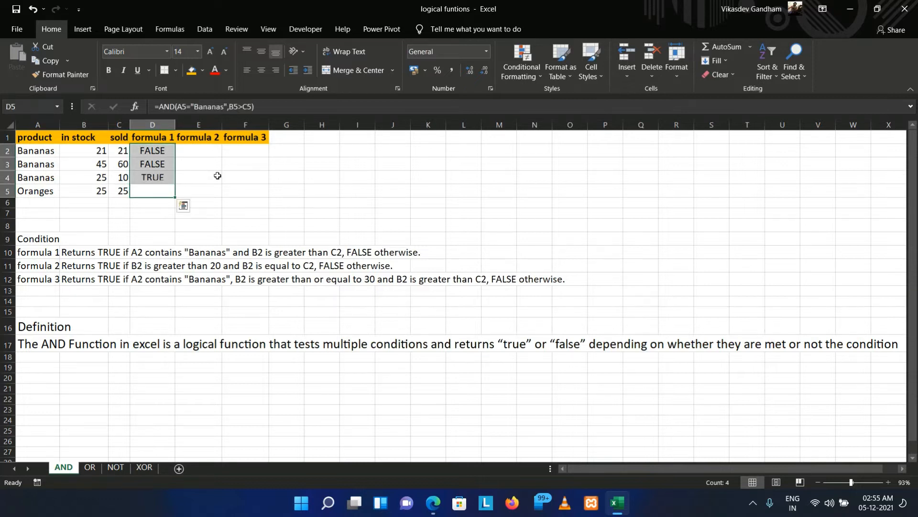
- Examine the AND formula in D3 and the row 3 cells it references
key(Up)
key(Up)
key(Left)
key(Left)
key(Left)
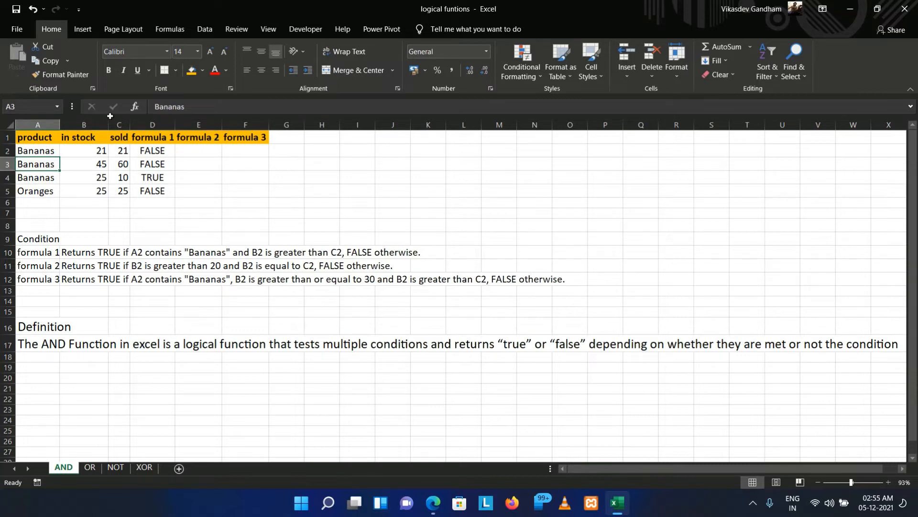
key(Right)
key(Right)
key(Right)
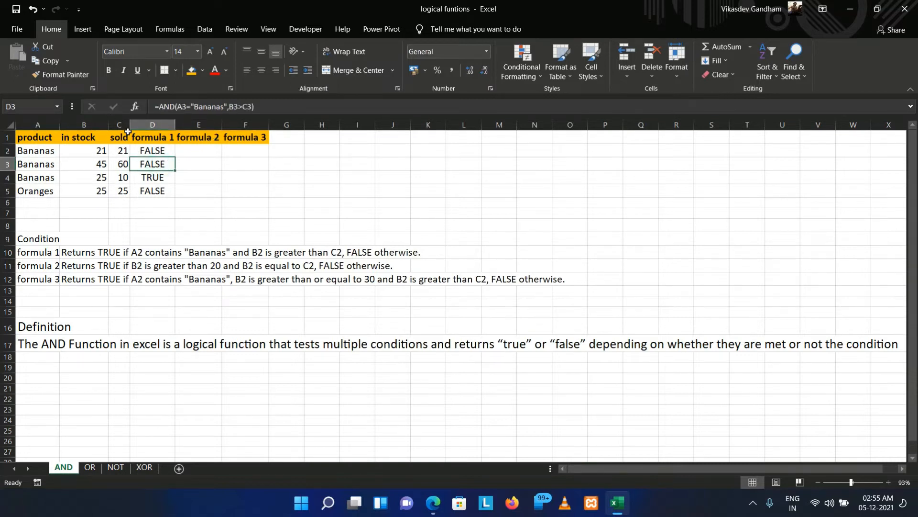
key(F2)
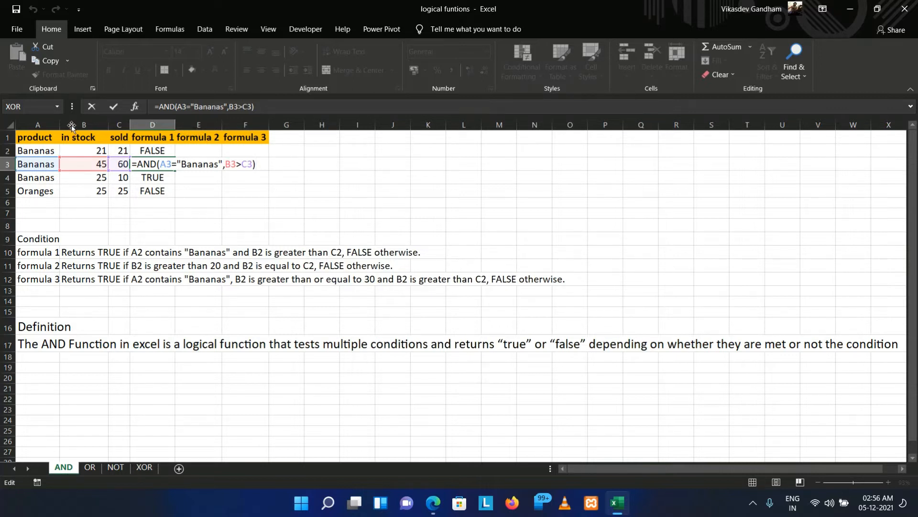
- Set the in-stock value in B3 to 75 and check the formula 1 result in that row
click(93, 164)
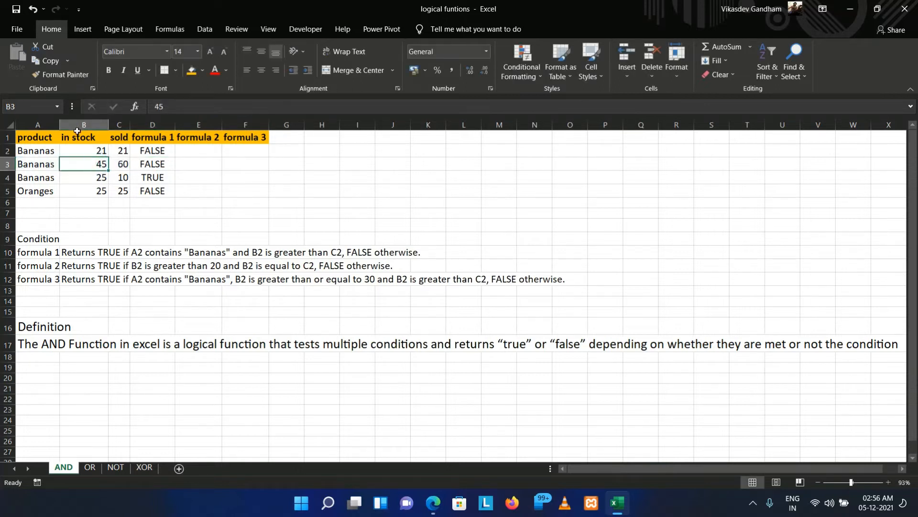
key(Down)
key(Up)
text(75)
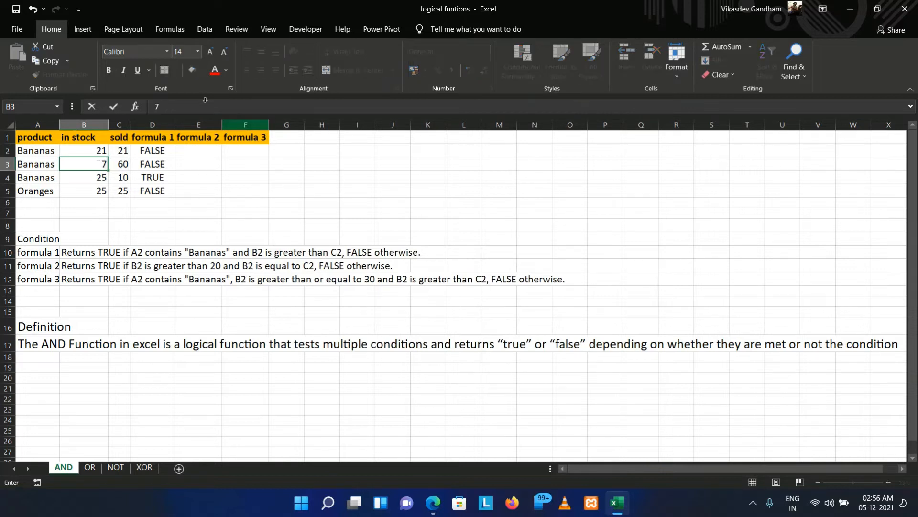
key(Return)
key(Up)
key(Right)
key(Right)
- Replace the product in A3 with Oranges copied from A5, and check the row's formula 1 result
key(Left)
key(Left)
key(Left)
key(Down)
key(Down)
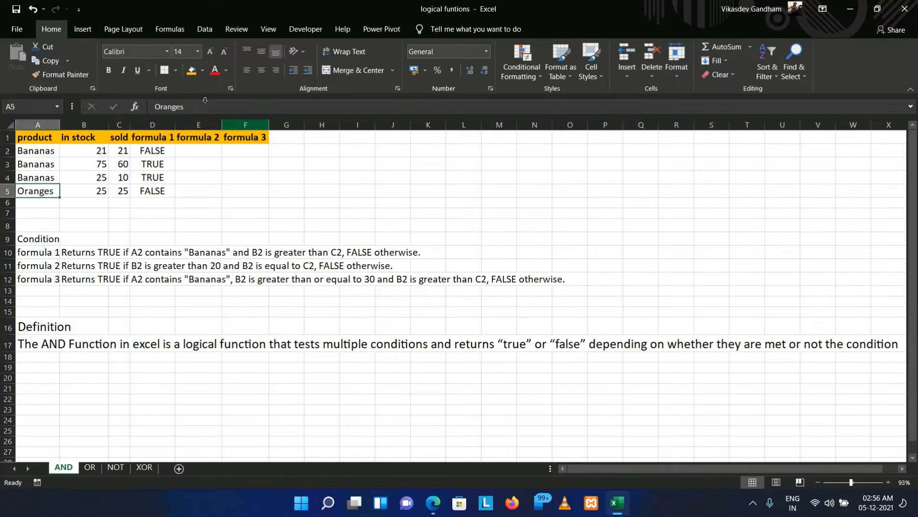
key(Up)
key(Down)
key(ctrl+c)
key(Up)
key(Up)
key(ctrl+v)
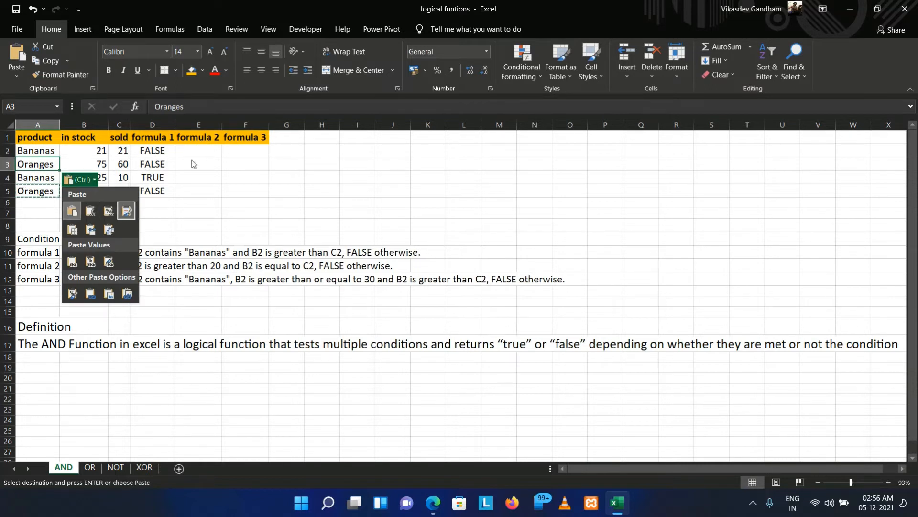
key(ctrl)
key(Right)
key(Right)
key(Right)
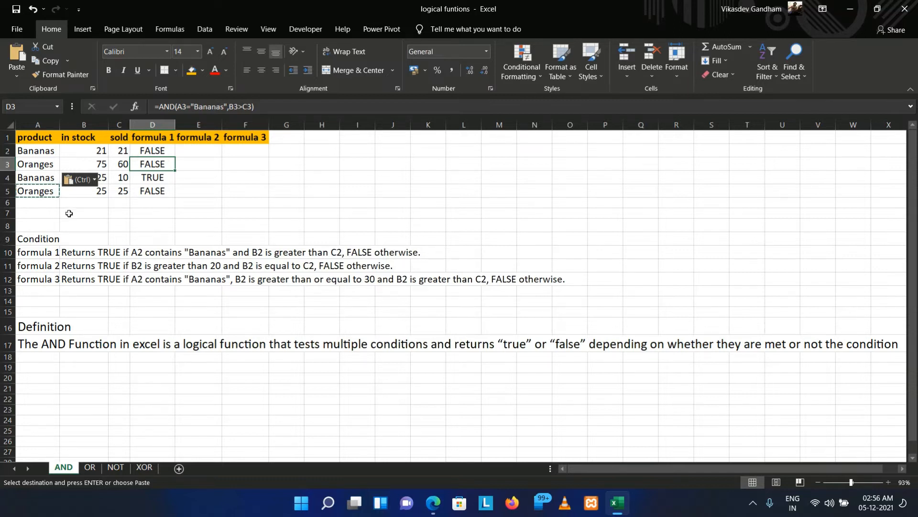
- Begin an AND formula in E2 for formula 2, with B2>20 as its first condition
click(78, 266)
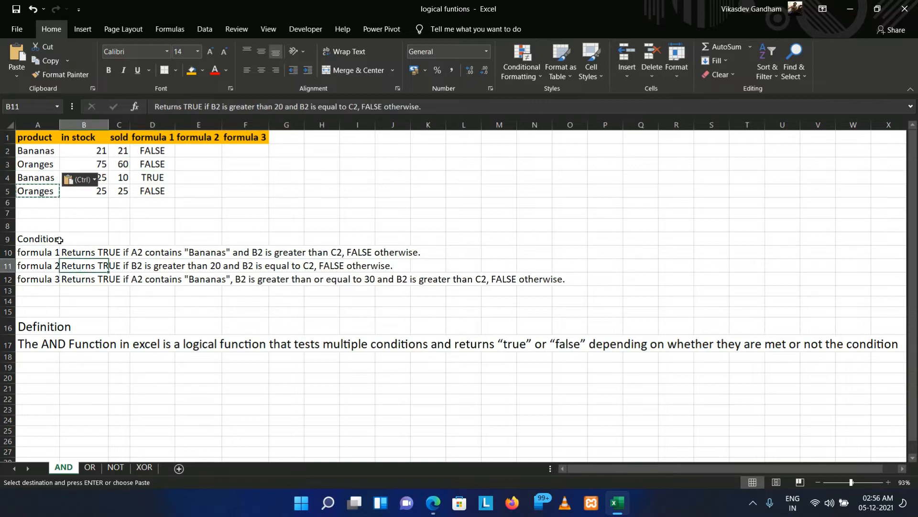
click(72, 301)
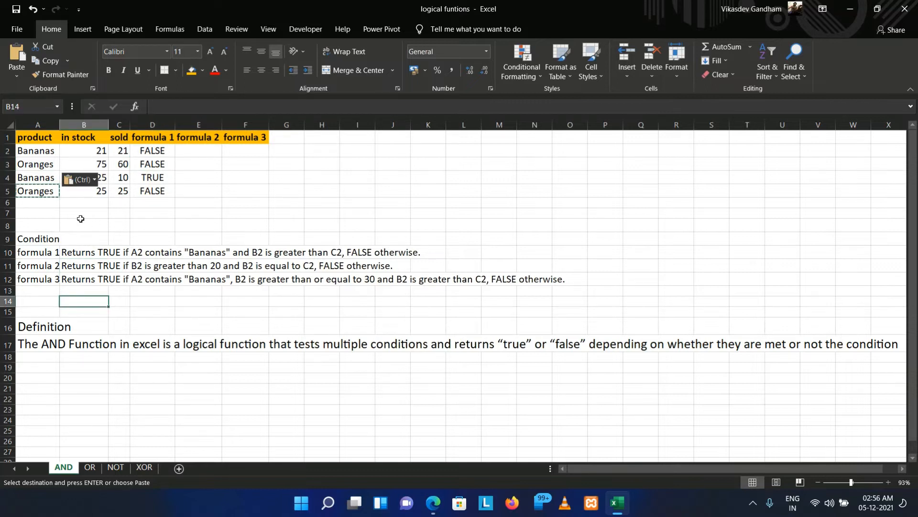
click(82, 266)
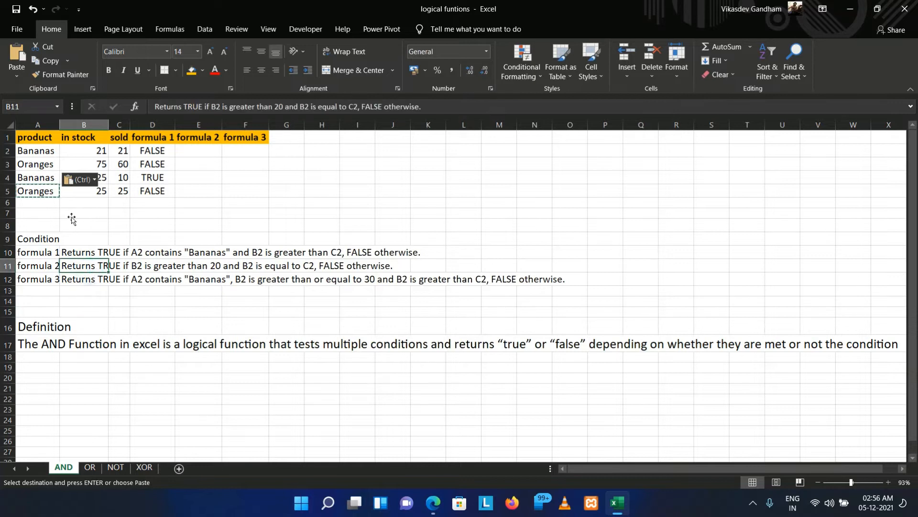
click(189, 150)
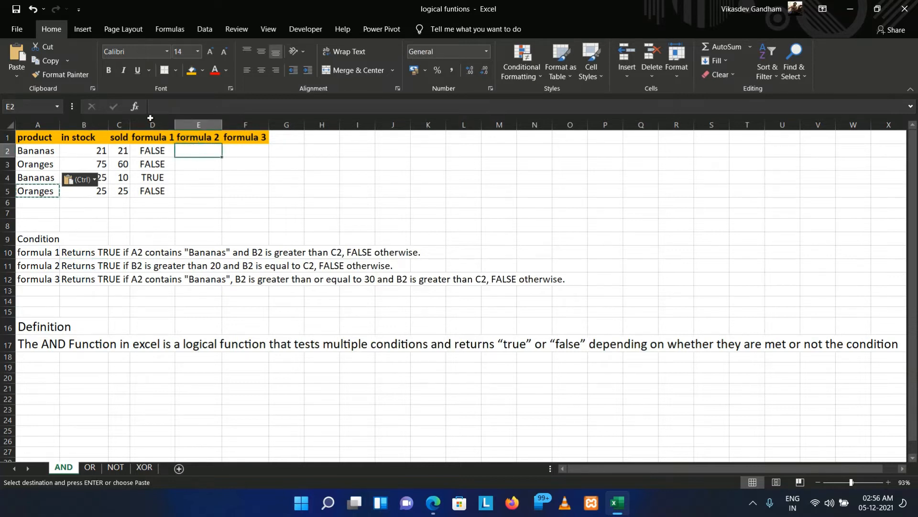
text(=and)
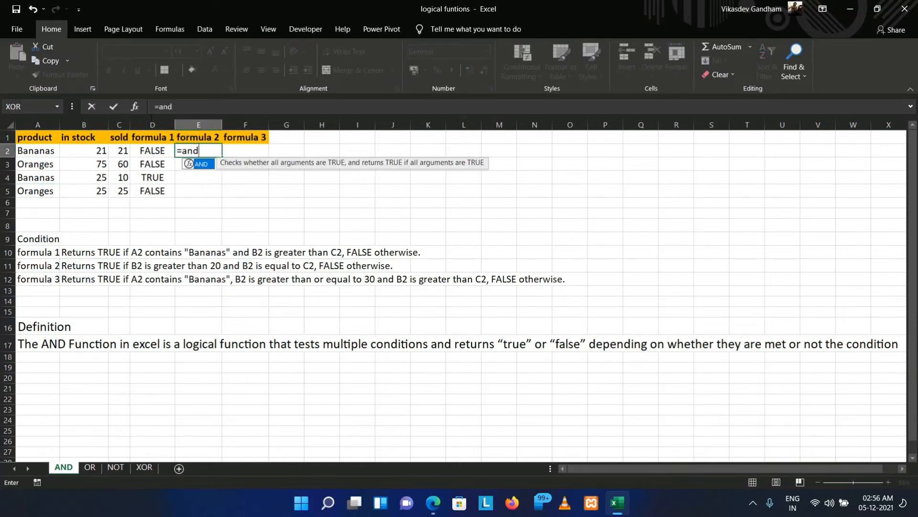
key(Tab)
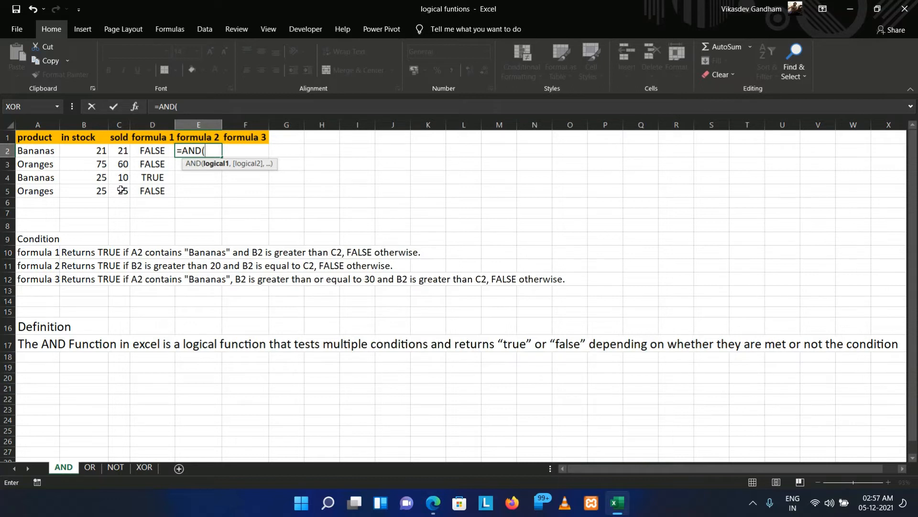
key(Left)
key(Left)
key(Left)
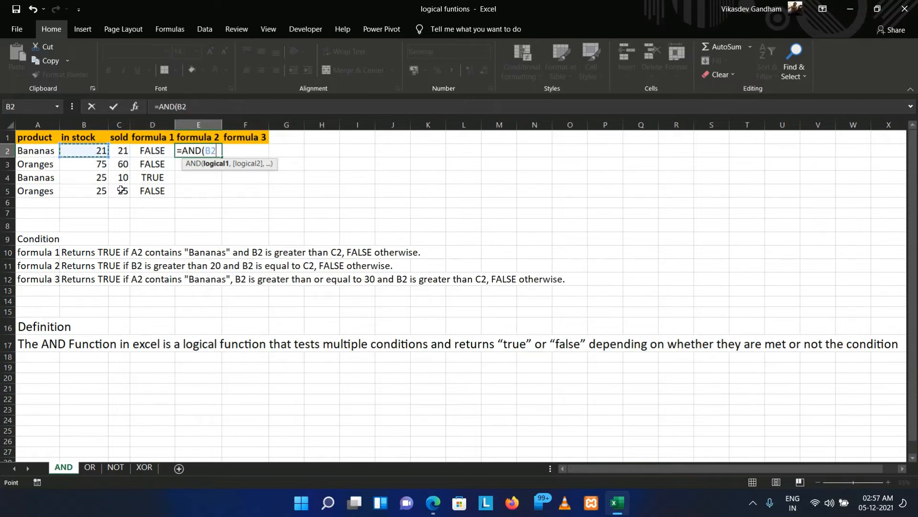
text(.)
key(BackSpace)
key(BackSpace)
key(BackSpace)
text(>20)
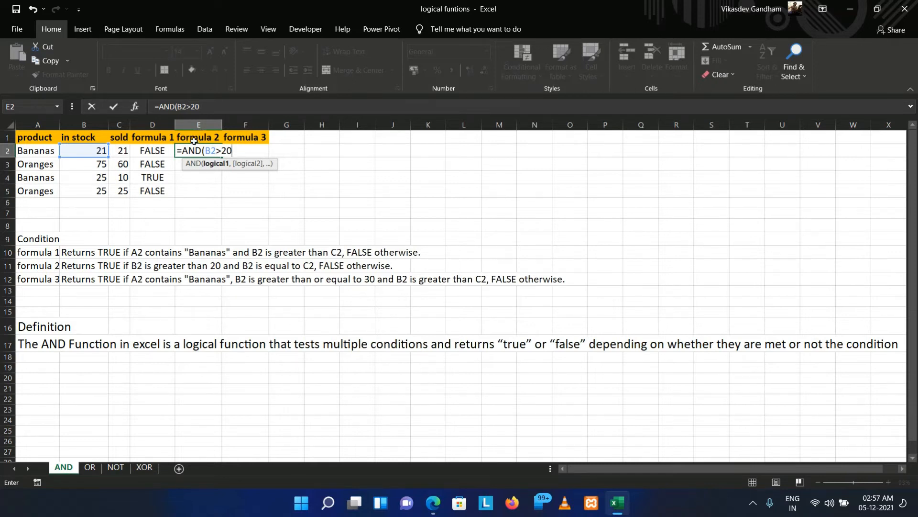
- Add B2=C2 as the second condition of the AND formula in E2 and complete it
text(,)
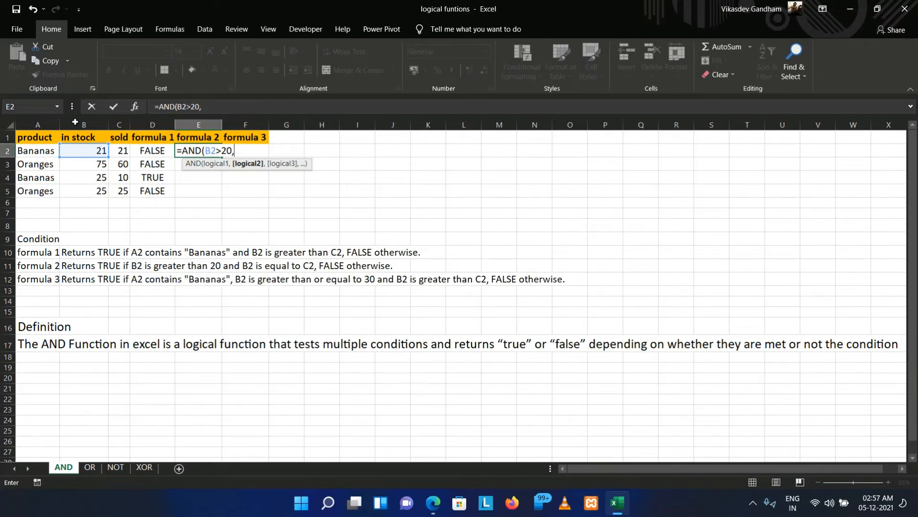
text(B2=)
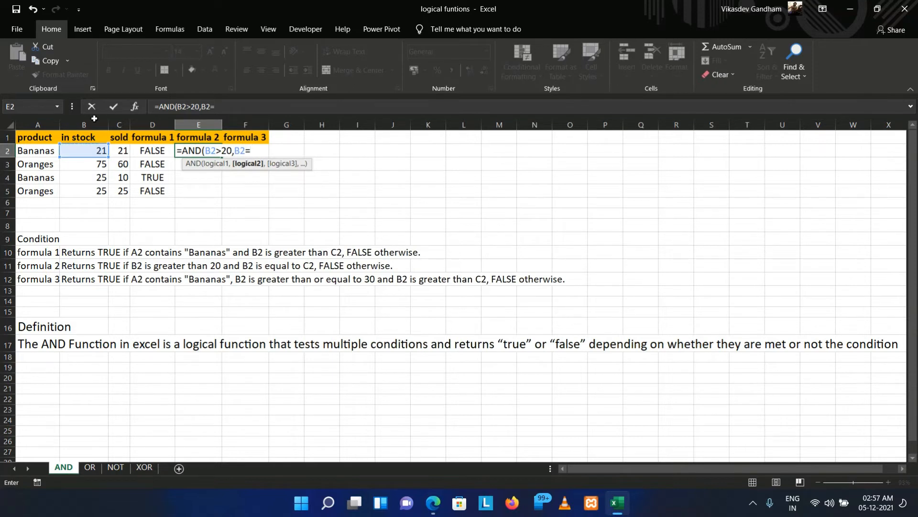
click(121, 149)
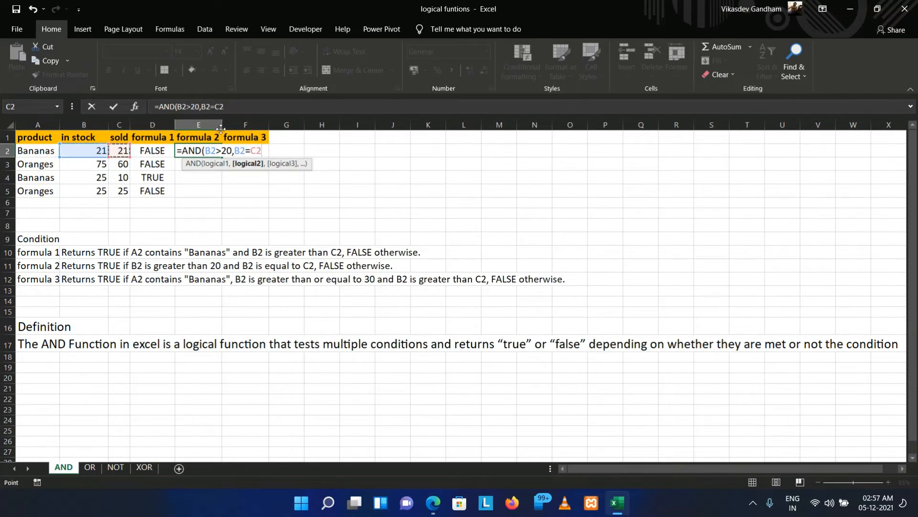
text())
key(Return)
- Fill the formula 2 AND formula from E2 down through E5
key(Left)
key(Down)
key(Down)
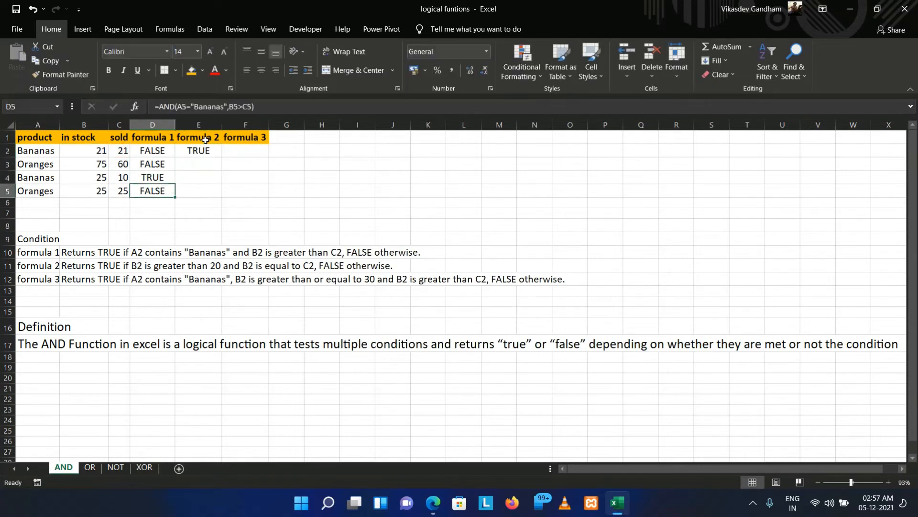
key(Right)
key(ctrl+shift+Up)
key(ctrl+d)
key(Up)
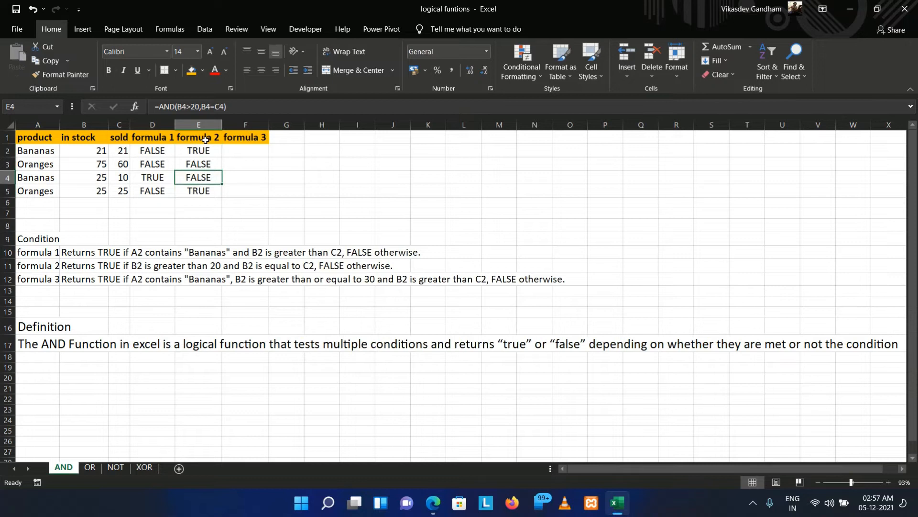
- Examine row 2's in-stock, sold and formula 2 cells against the formula 2 condition
key(Left)
key(Up)
key(Up)
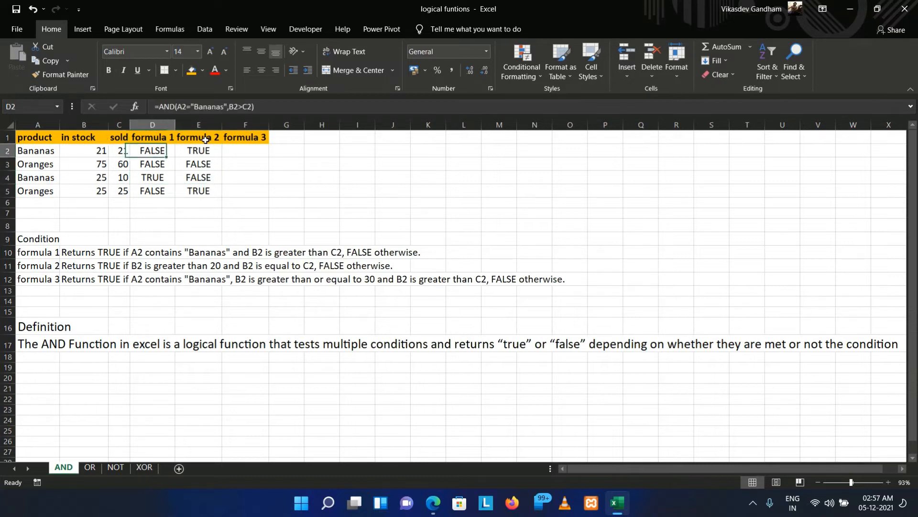
key(Right)
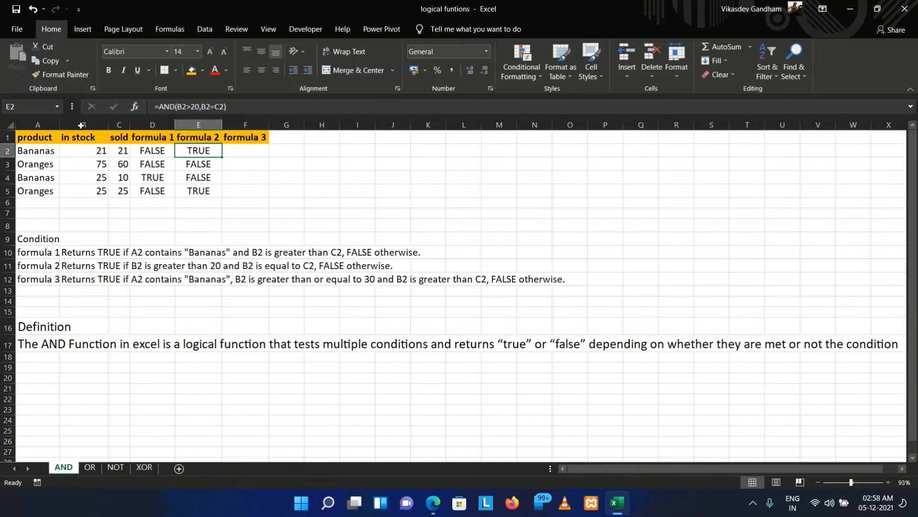
key(Left)
key(Left)
key(Left)
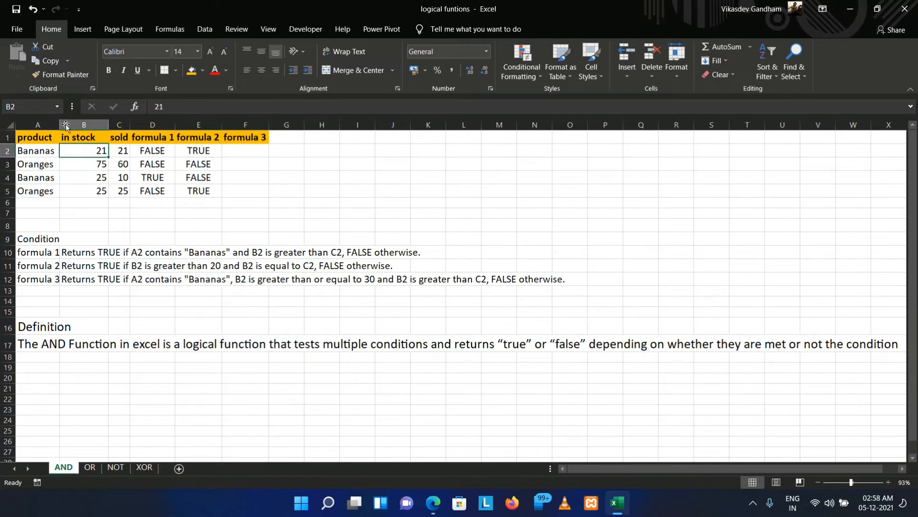
key(Right)
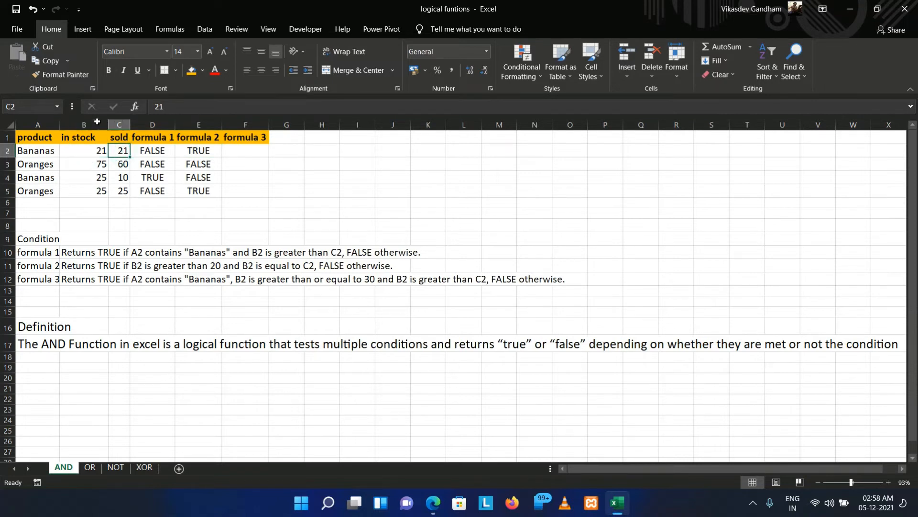
key(Right)
key(Right)
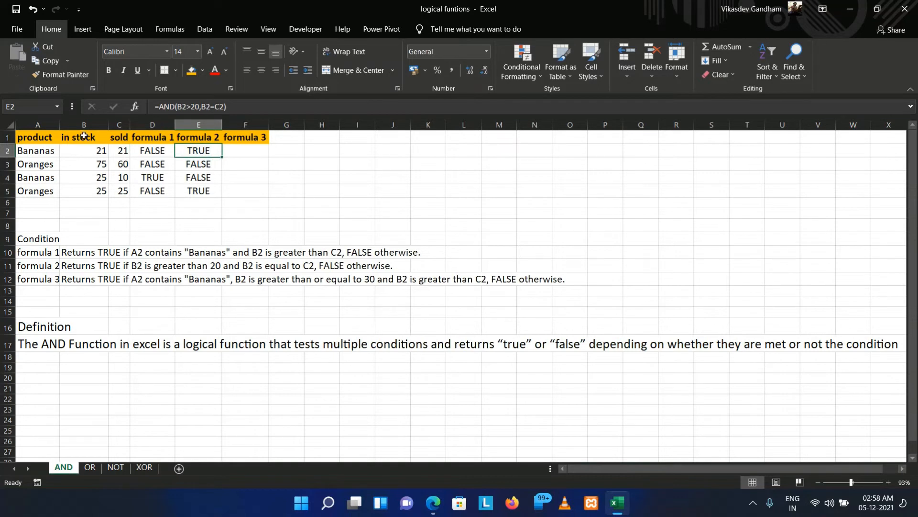
- Set the sold value in C3 to 75 and check the formula 2 result in that row
key(Left)
key(Left)
key(Left)
key(Down)
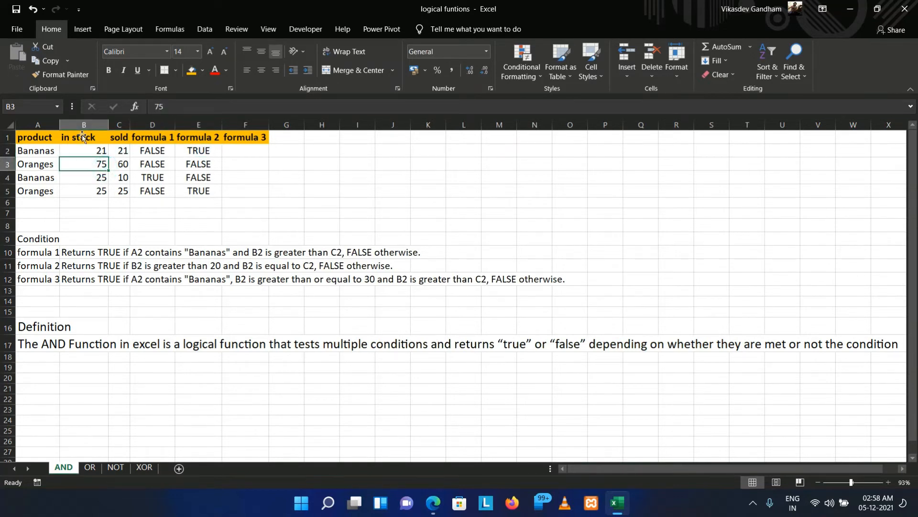
key(Right)
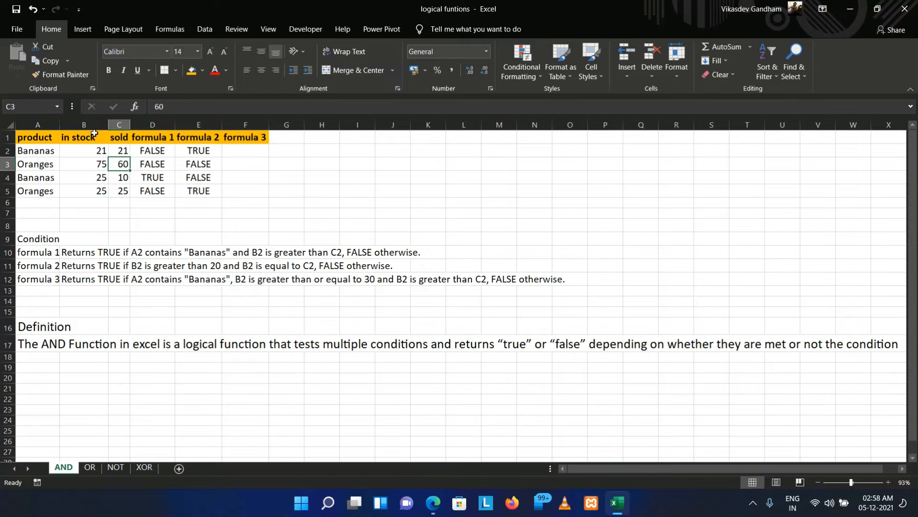
text(75)
key(Return)
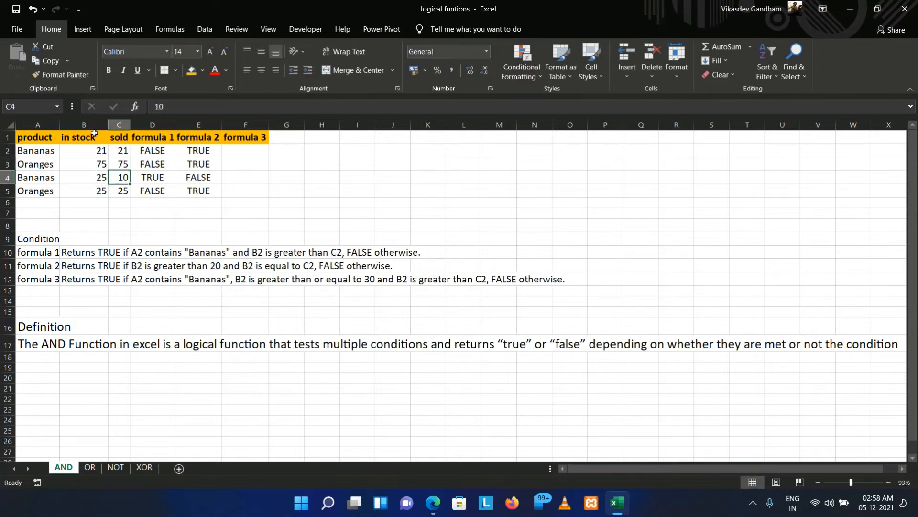
key(Right)
key(Right)
key(Up)
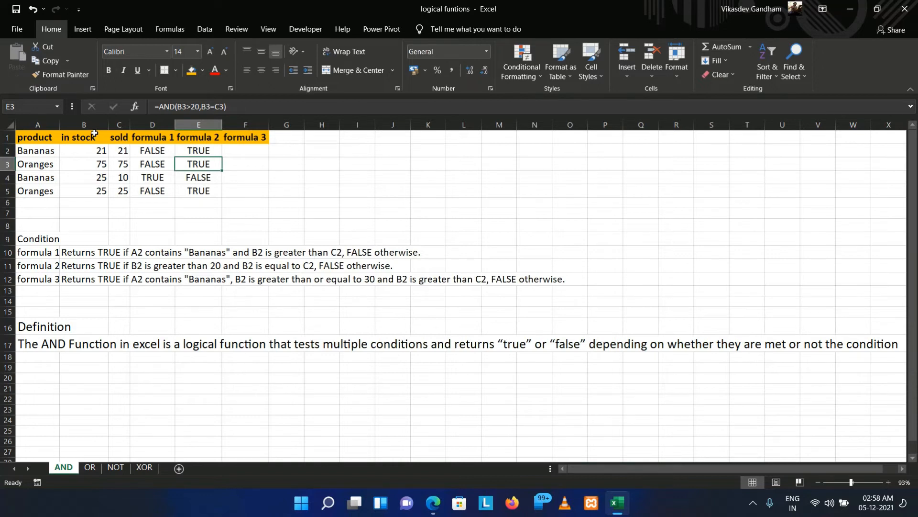
- Begin an AND formula in F2 for formula 3, with A2="Bananas" as its first condition
key(Right)
key(Up)
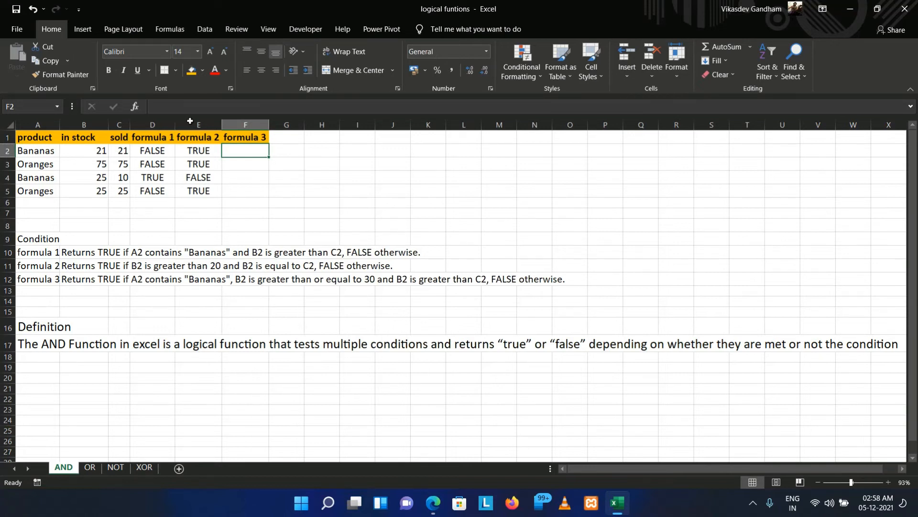
text(=)
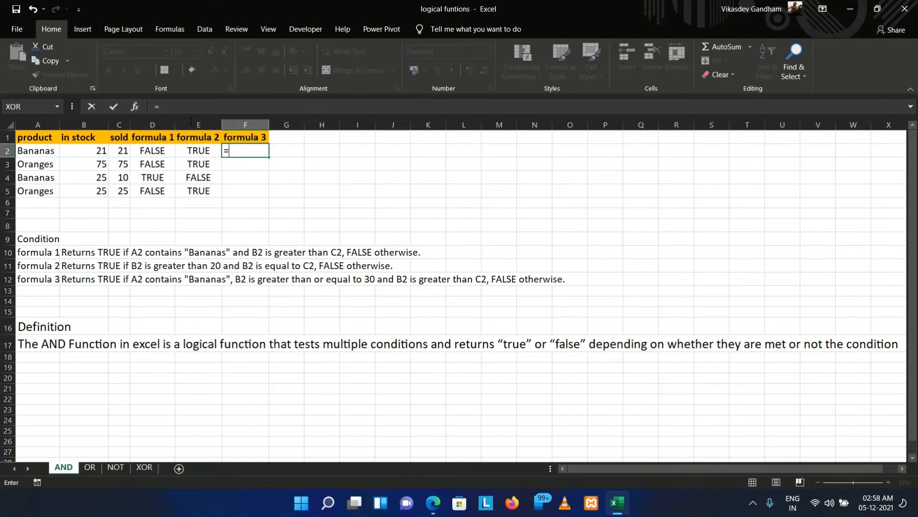
text(and)
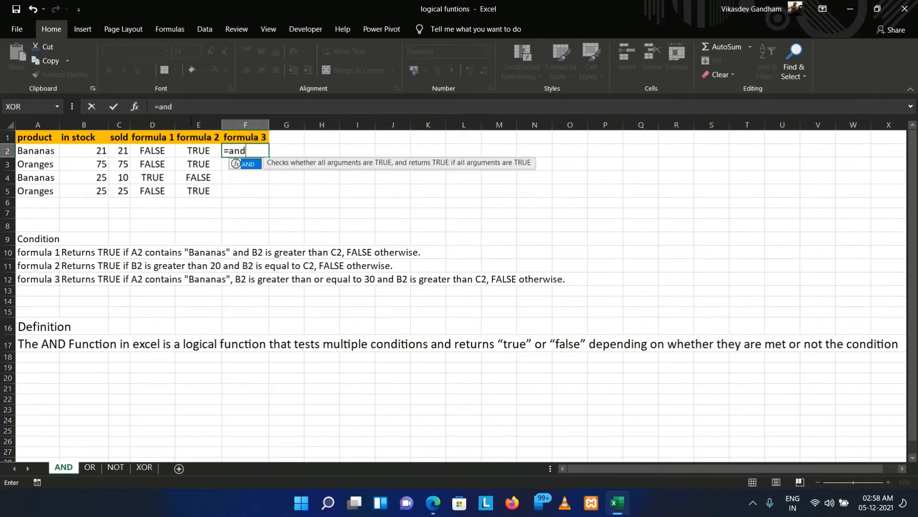
key(Tab)
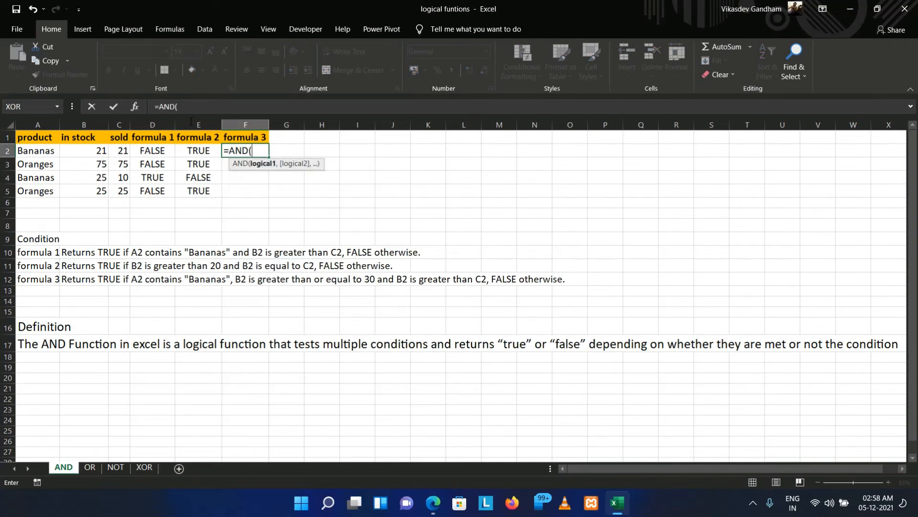
click(38, 150)
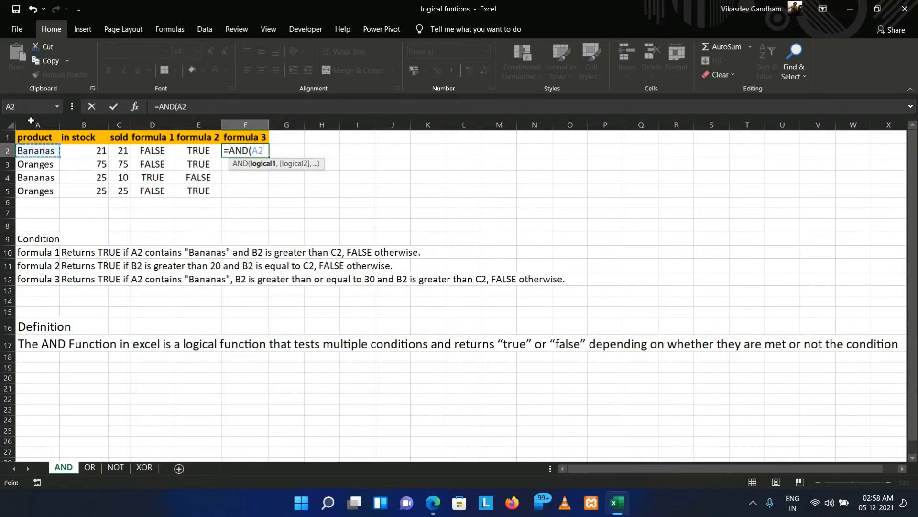
text(=)
text("Banana)
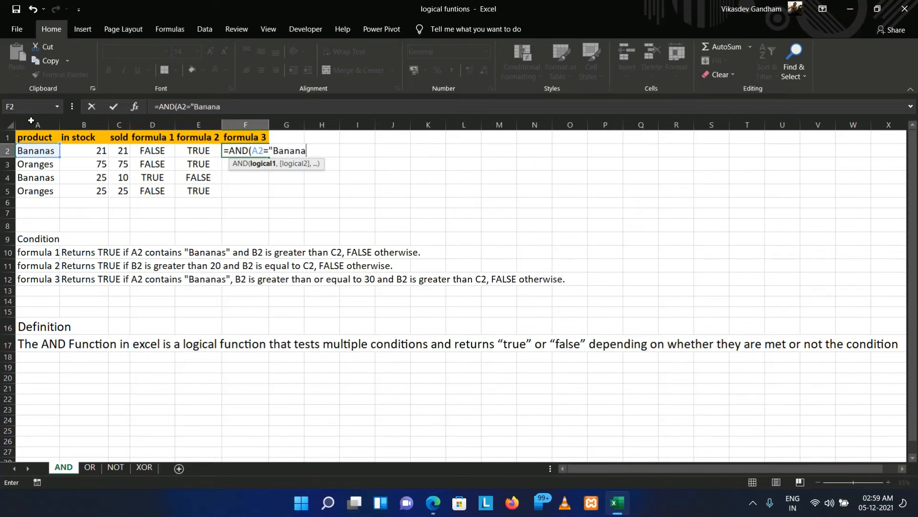
text(s",)
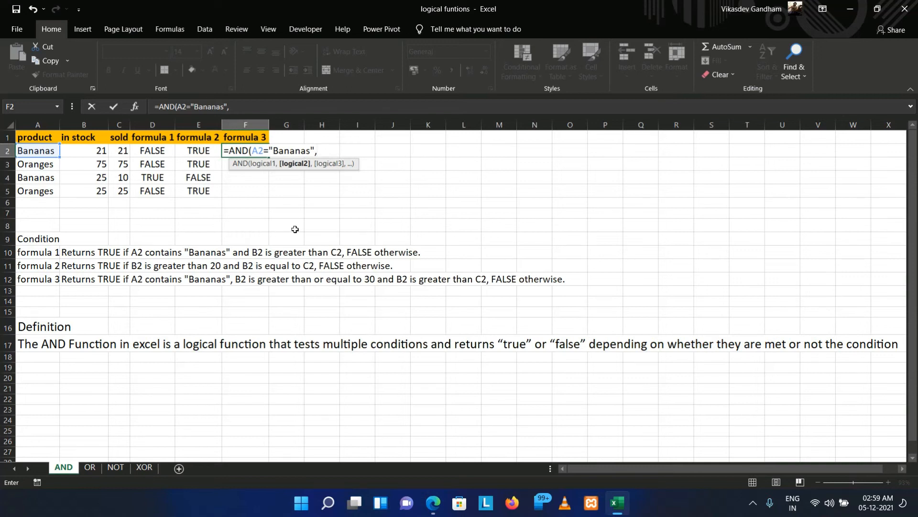
- Add B2>=30 as the second condition of the AND formula in F2
key(Left)
key(Left)
key(Left)
key(Left)
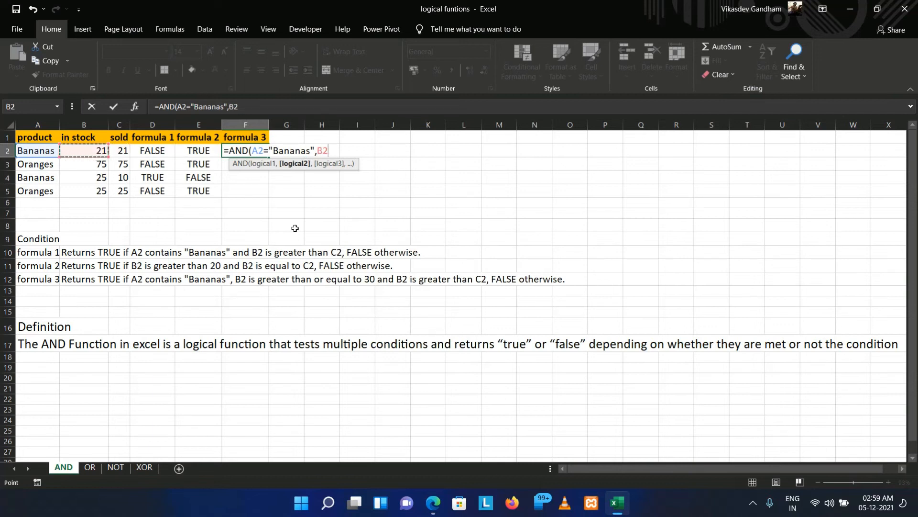
text(>=30,)
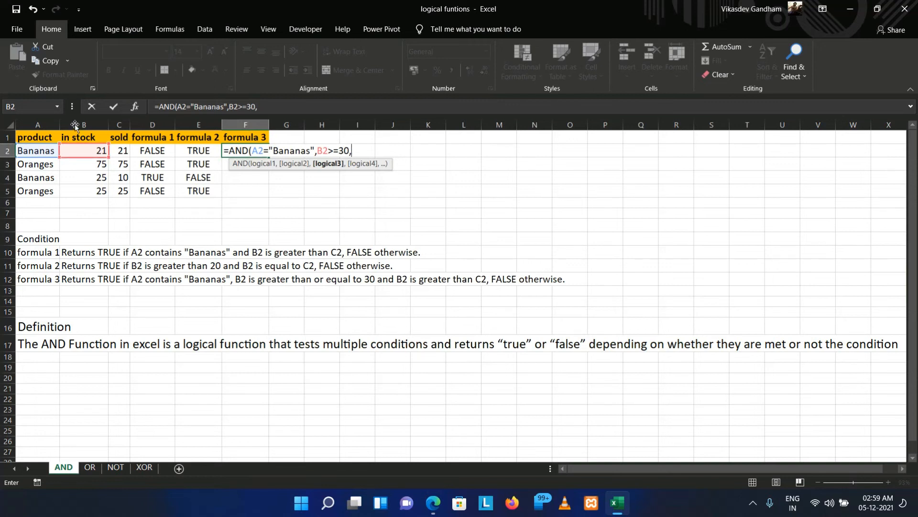
- Add B2>C2 as the third condition of the AND formula in F2 and complete it
text(B2>)
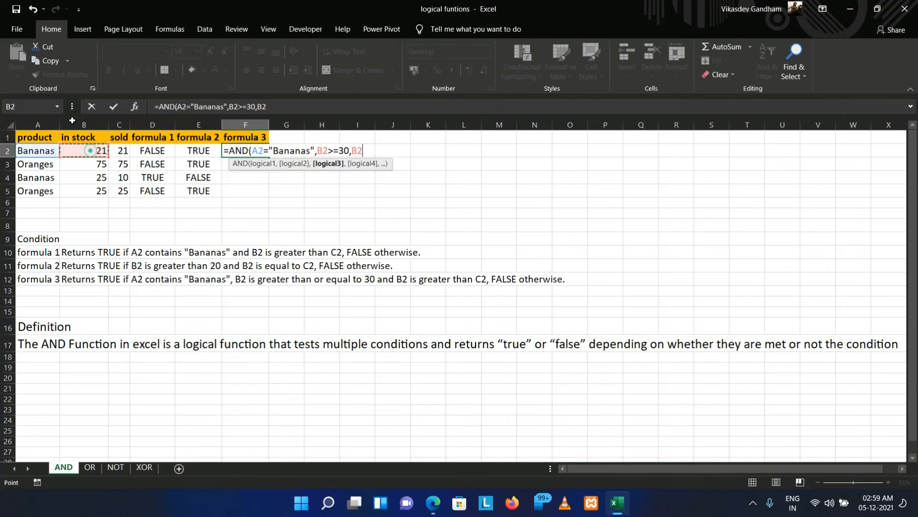
key(Left)
key(Left)
key(Left)
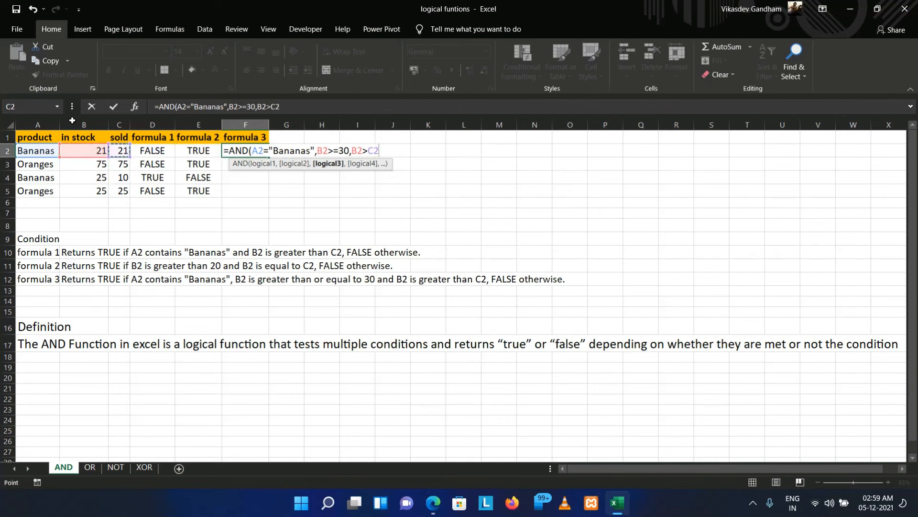
text())
key(Return)
- Fill the formula 3 AND formula from F2 down through F5
key(Left)
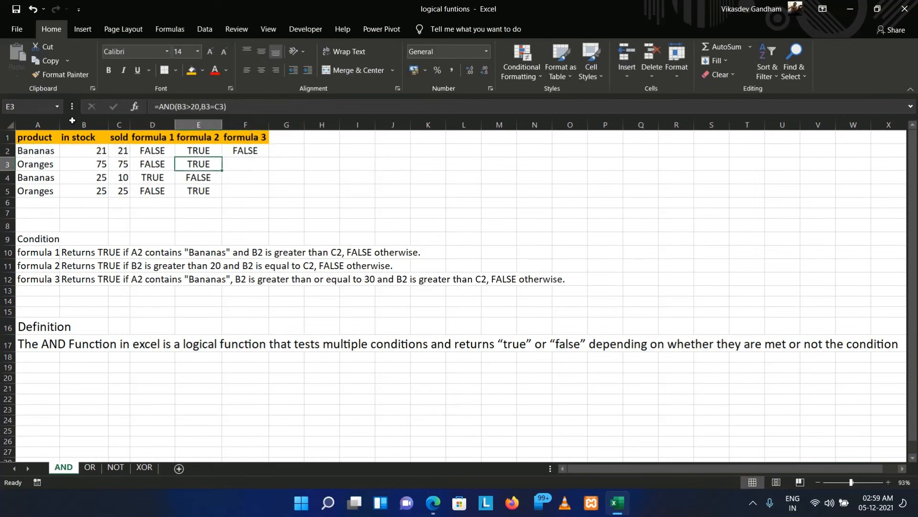
key(Down)
key(Down)
key(Right)
key(shift+Up)
key(shift+Up)
key(shift+Up)
key(ctrl+d)
key(Down)
key(Up)
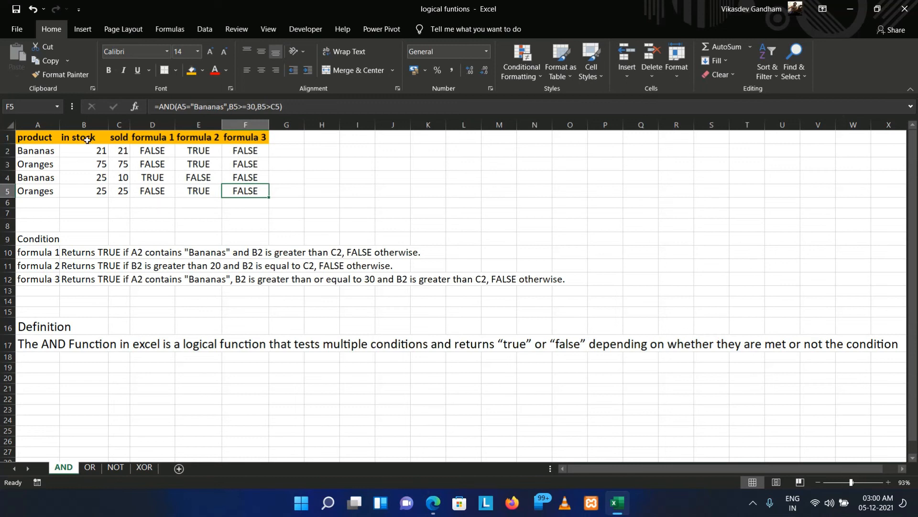
- Examine the in-stock and sold values, mainly in row 3, against the three formula 3 conditions
click(94, 164)
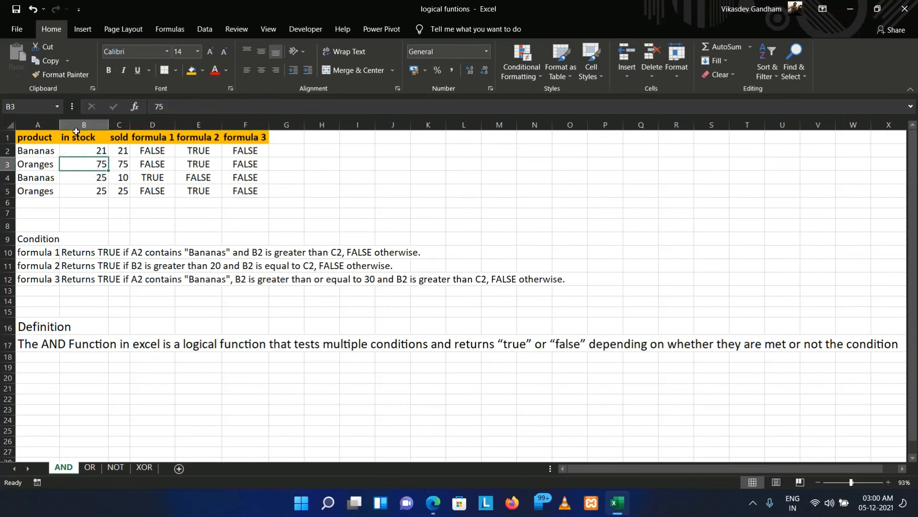
key(Down)
key(Down)
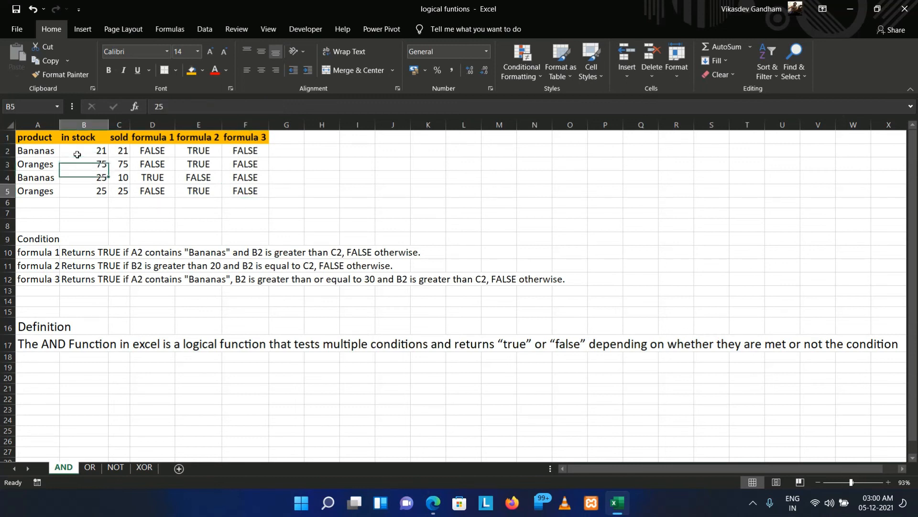
key(Up)
key(Up)
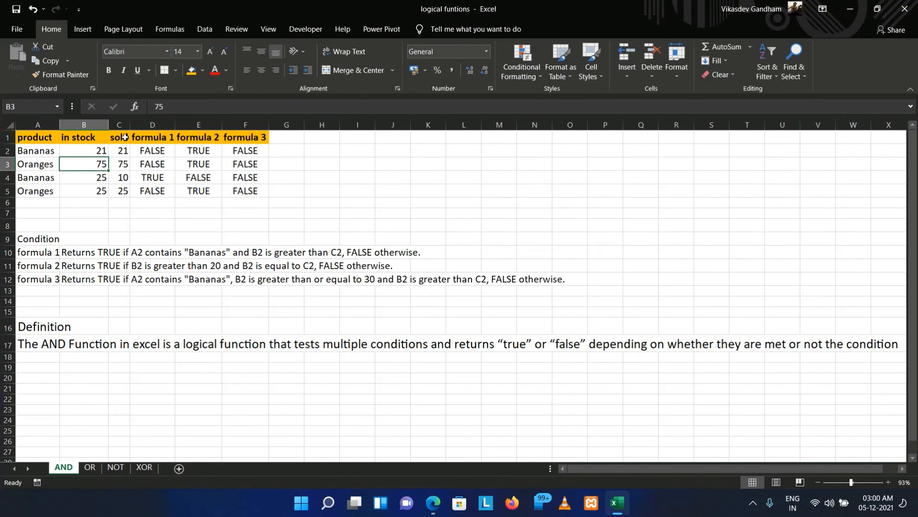
click(115, 164)
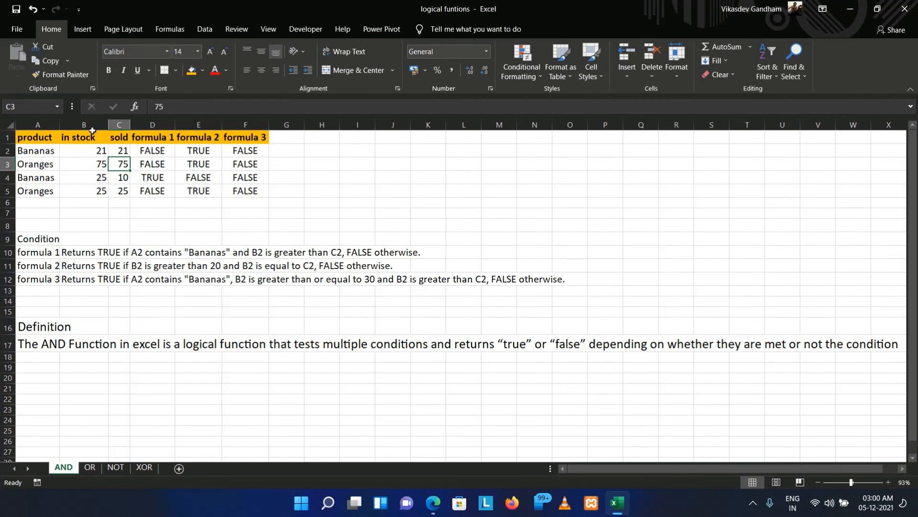
key(Left)
key(Right)
key(Right)
key(Right)
key(Right)
key(Right)
- Set the in-stock value in B3 to 80
key(Left)
key(Left)
key(Left)
key(Left)
key(Left)
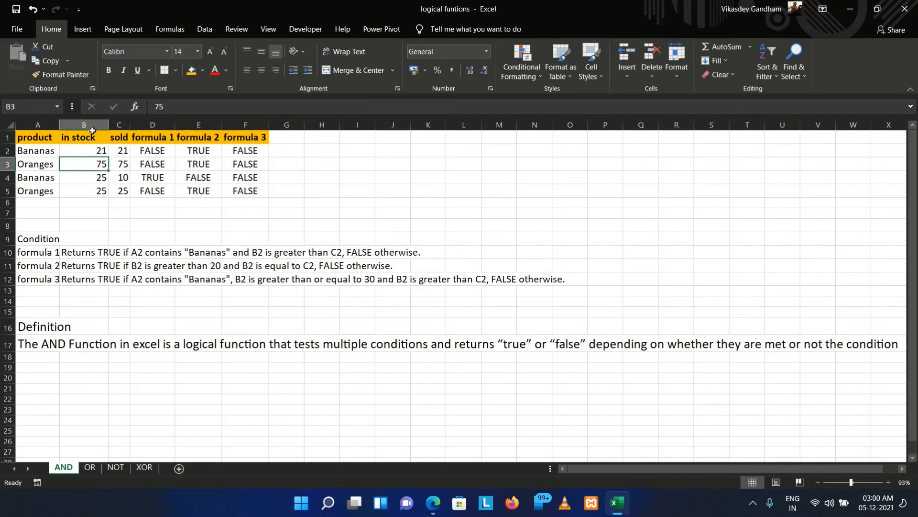
text(80)
key(Return)
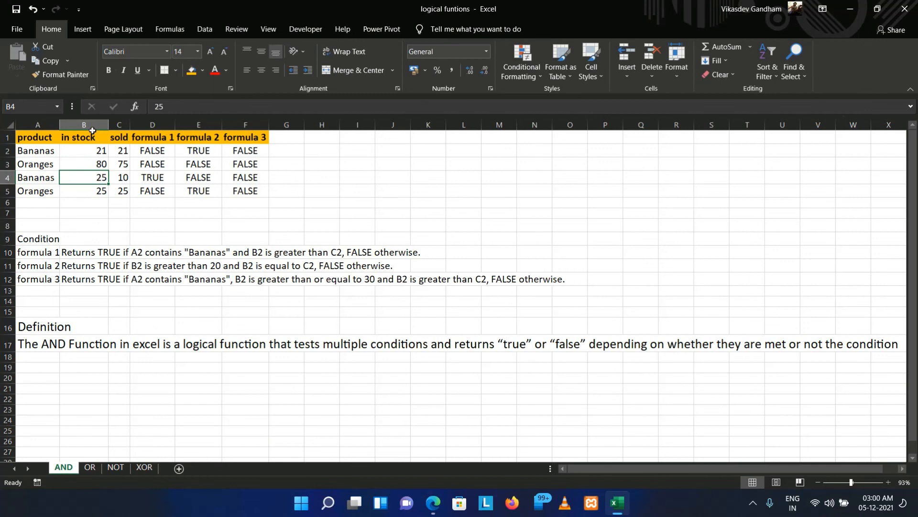
- Replace the product in A3 with Bananas copied from A2
key(Up)
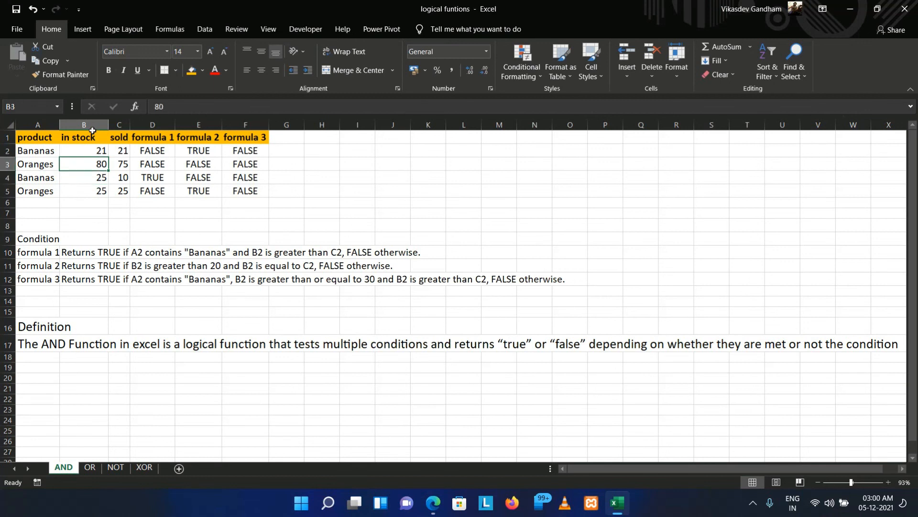
key(Left)
key(Up)
key(ctrl+c)
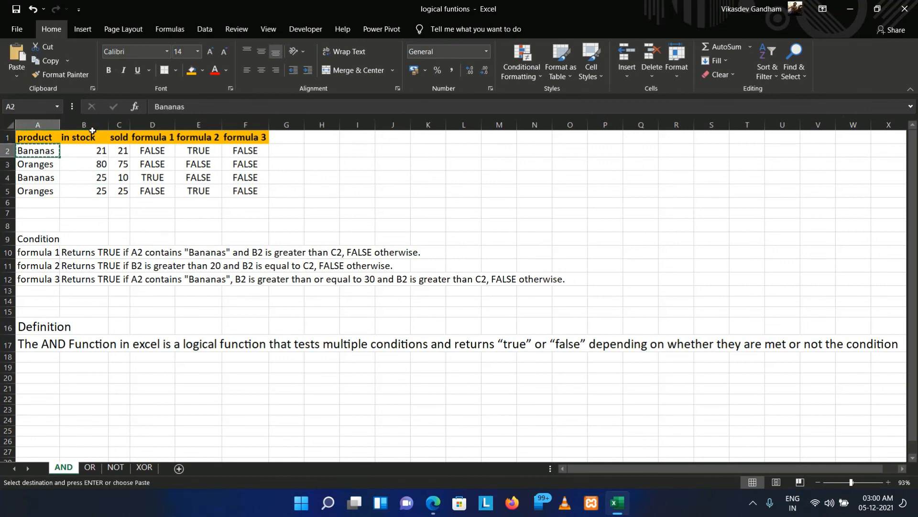
key(Down)
key(ctrl+v)
key(Escape)
- Check the formula 3 result in row 3 after the product and stock changes
key(Right)
key(Right)
key(Right)
key(Right)
key(Right)
key(Right)
key(Right)
key(Left)
key(Left)
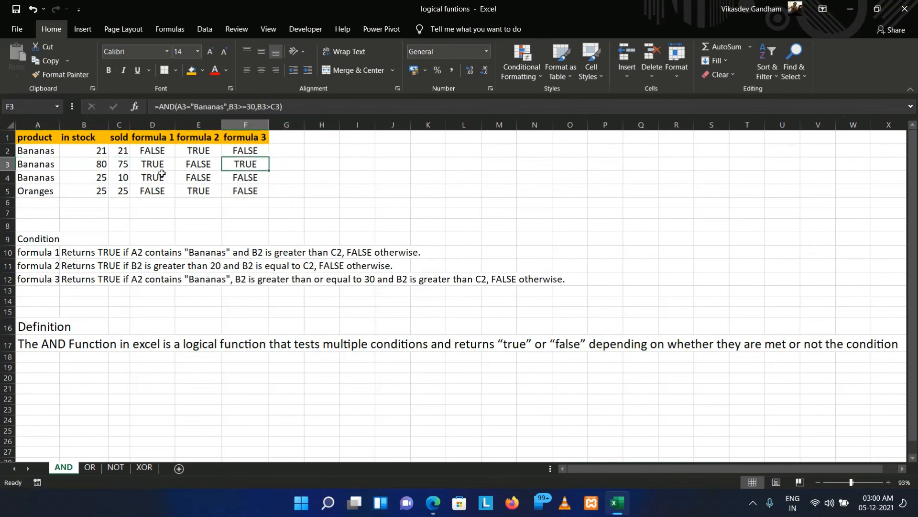
- Open the AND formula in F3 to review its conditions and referenced cells
click(293, 107)
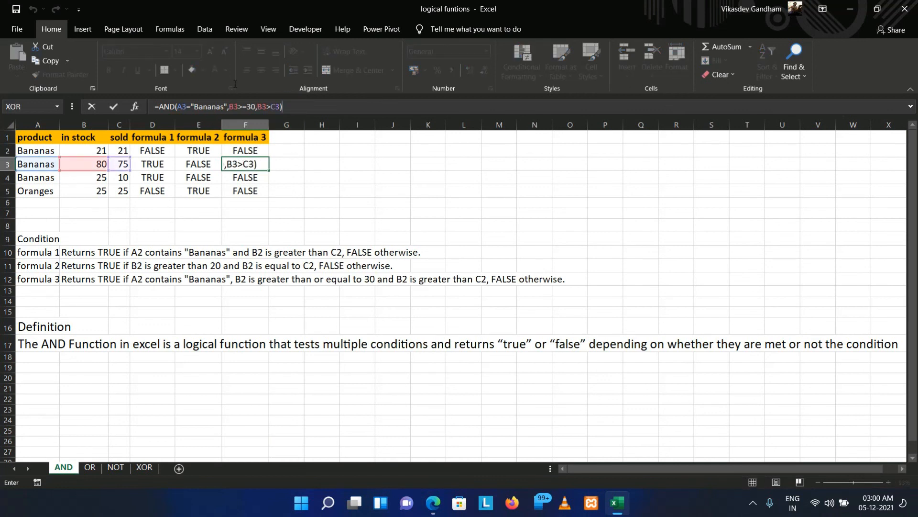
key(Return)
key(Return)
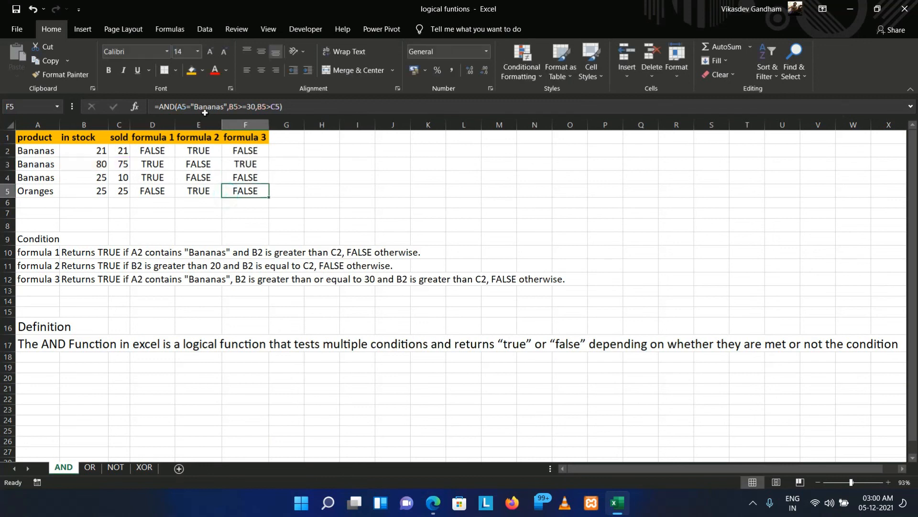
key(Up)
key(Up)
key(F2)
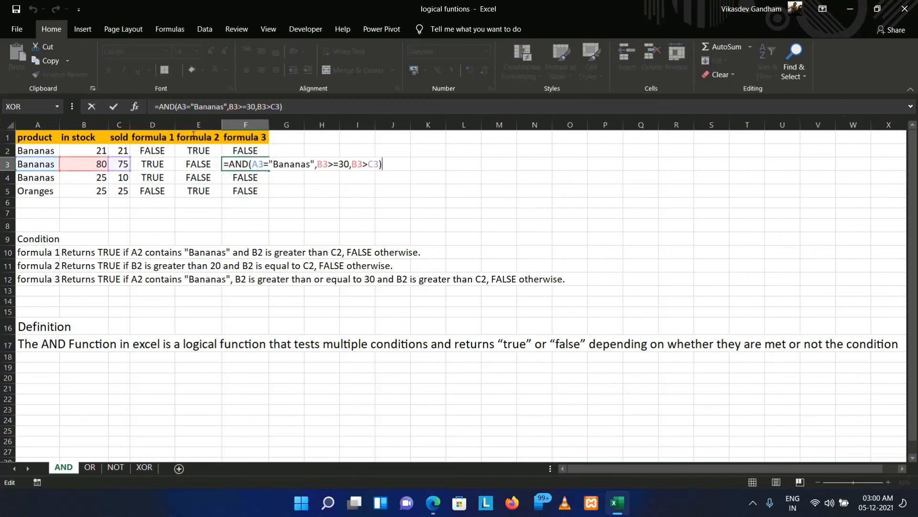